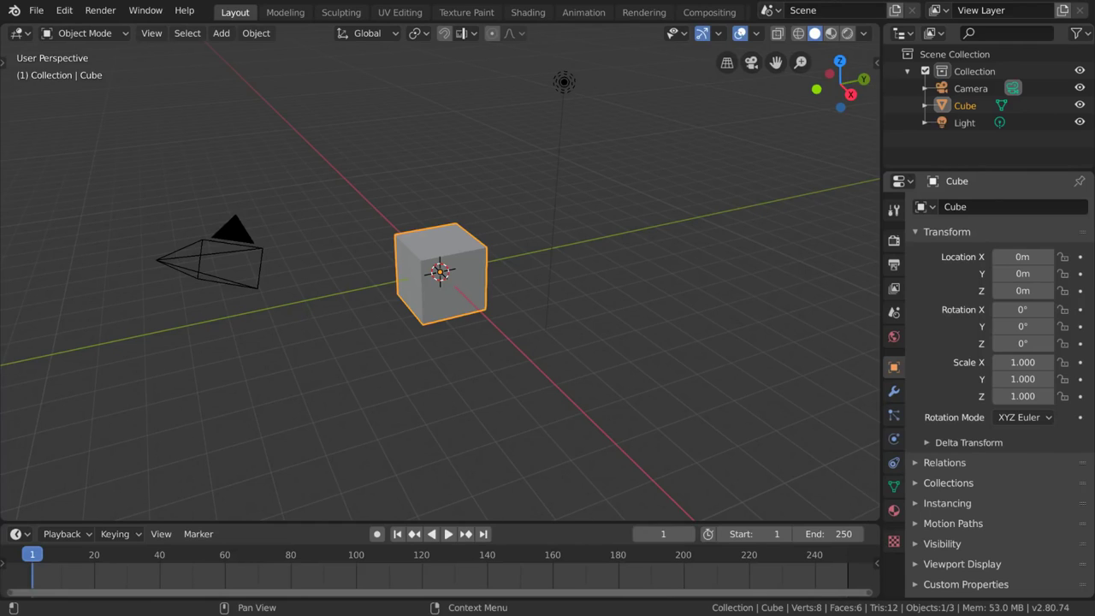
# Practise selecting the Light, the Cube and nothing, then select all with A and deselect with Alt+A
pyautogui.click(557, 168)
pyautogui.click(449, 241)
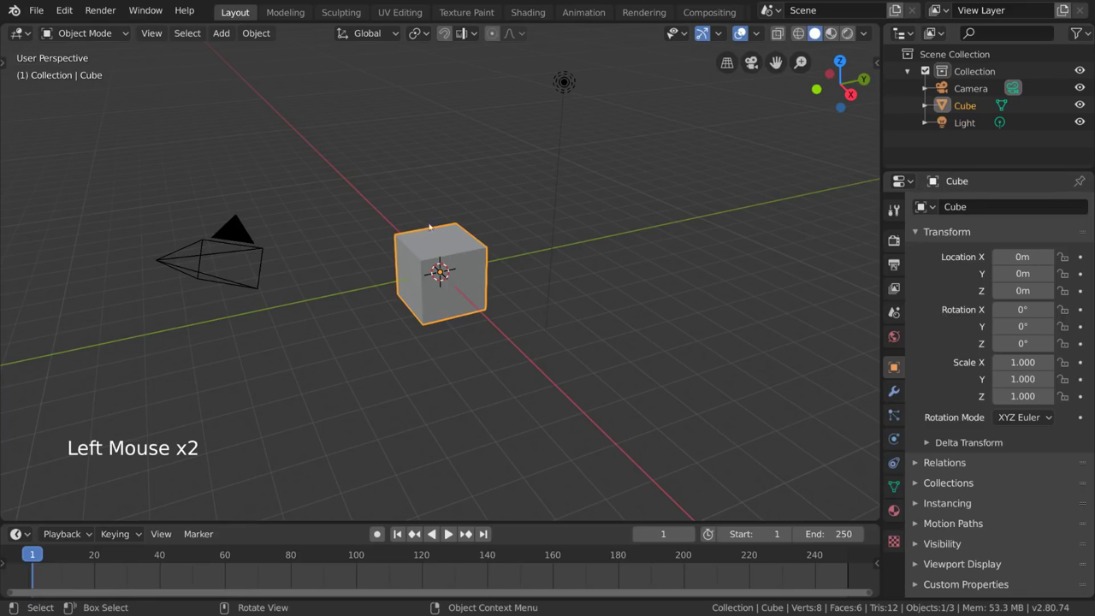
pyautogui.click(372, 161)
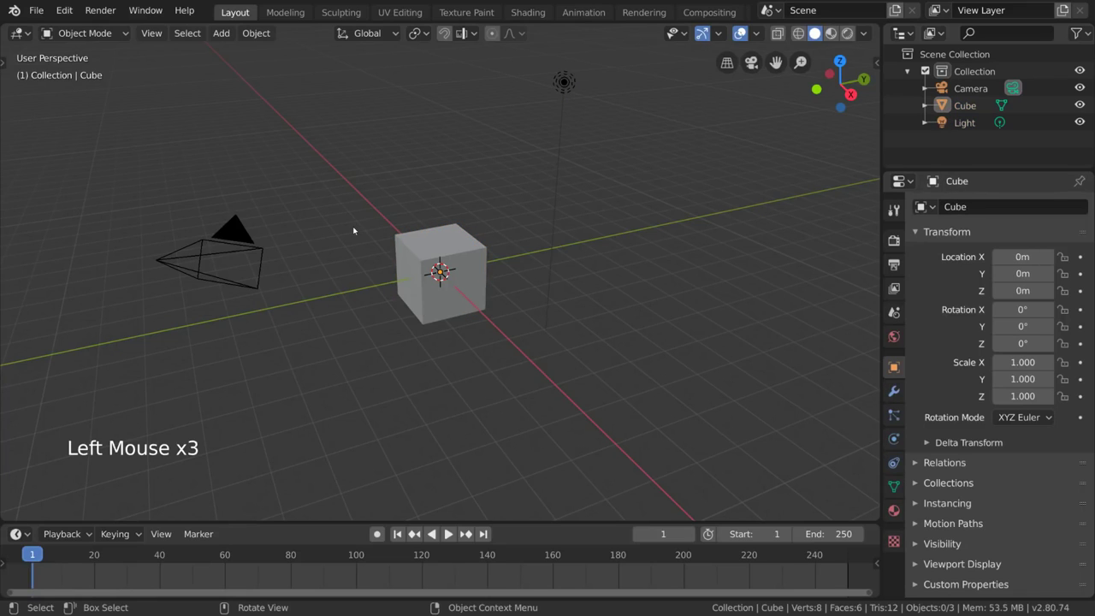
pyautogui.press('a')
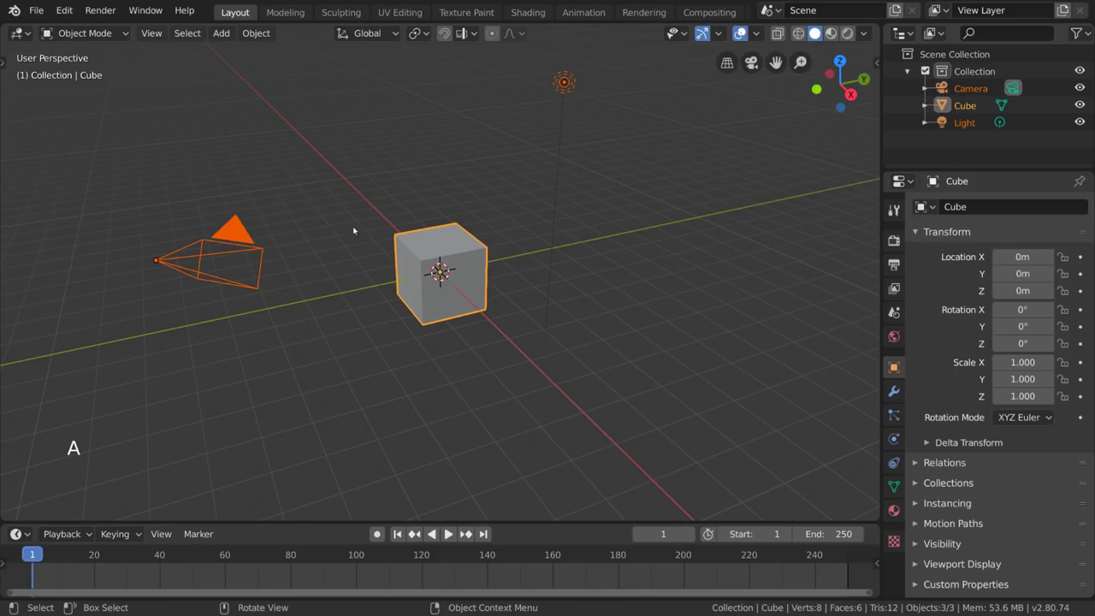
pyautogui.hotkey('alt', 'a')
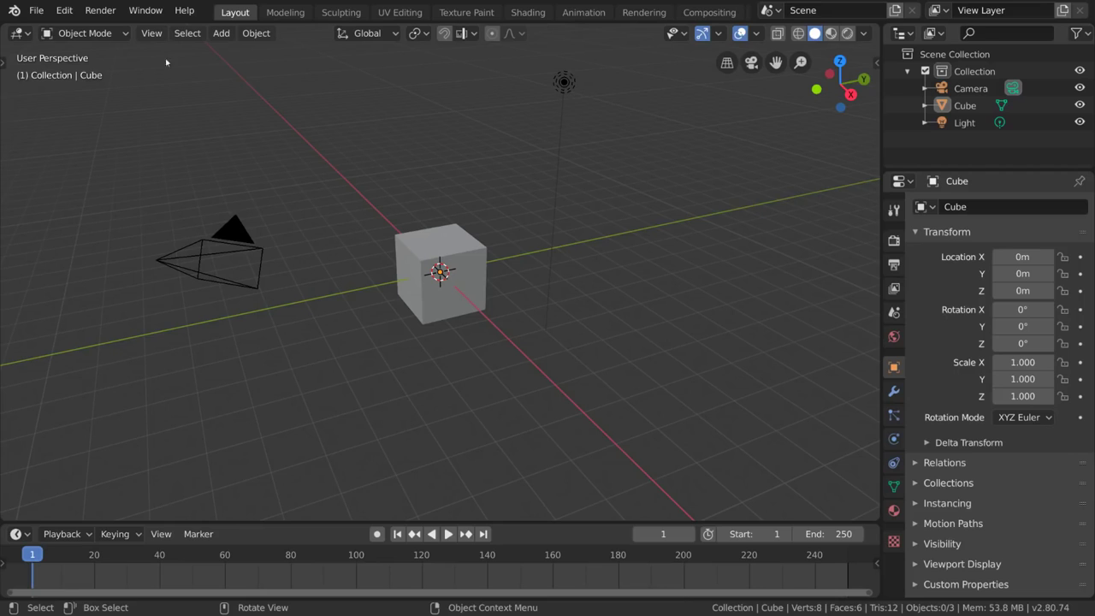
# In Preferences > Keymap, set Select With to Right, then right-click to select the cube
pyautogui.click(64, 10)
pyautogui.click(125, 240)
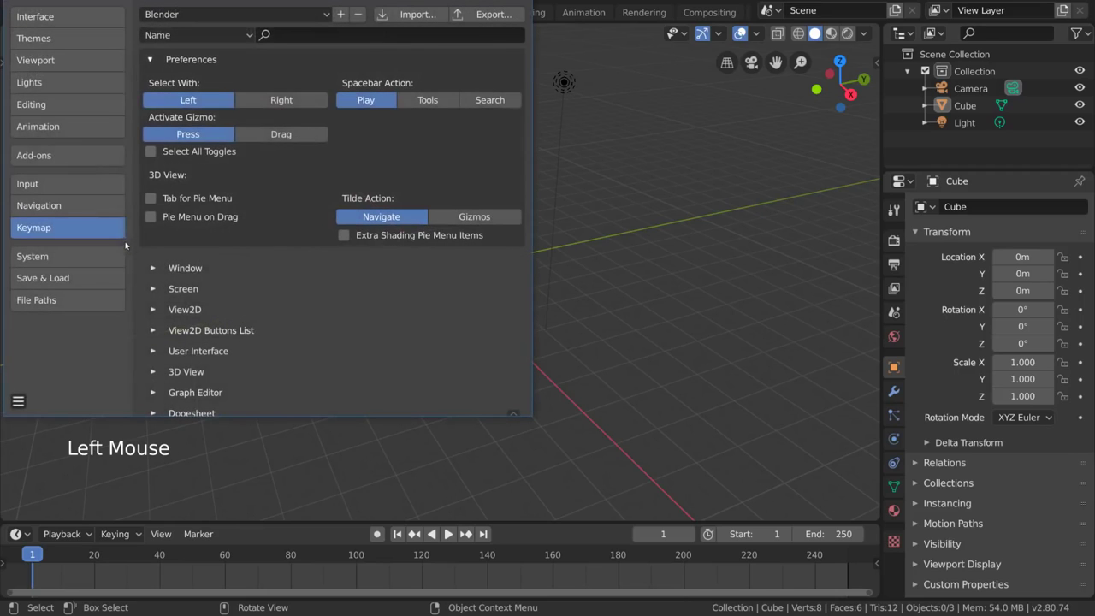
pyautogui.click(263, 103)
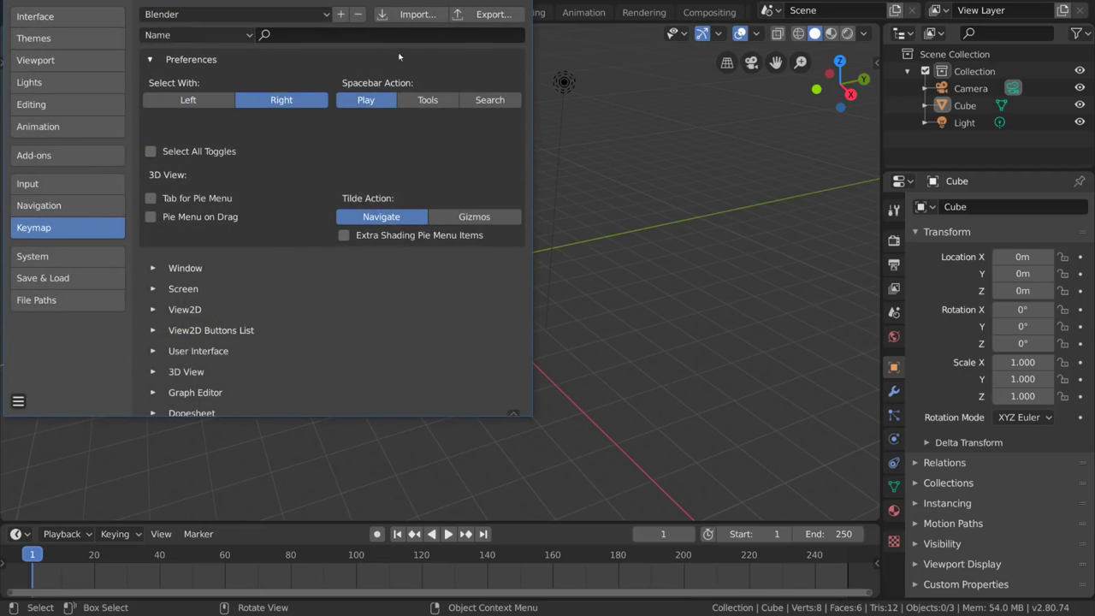
pyautogui.click(493, 171)
pyautogui.rightClick(466, 251)
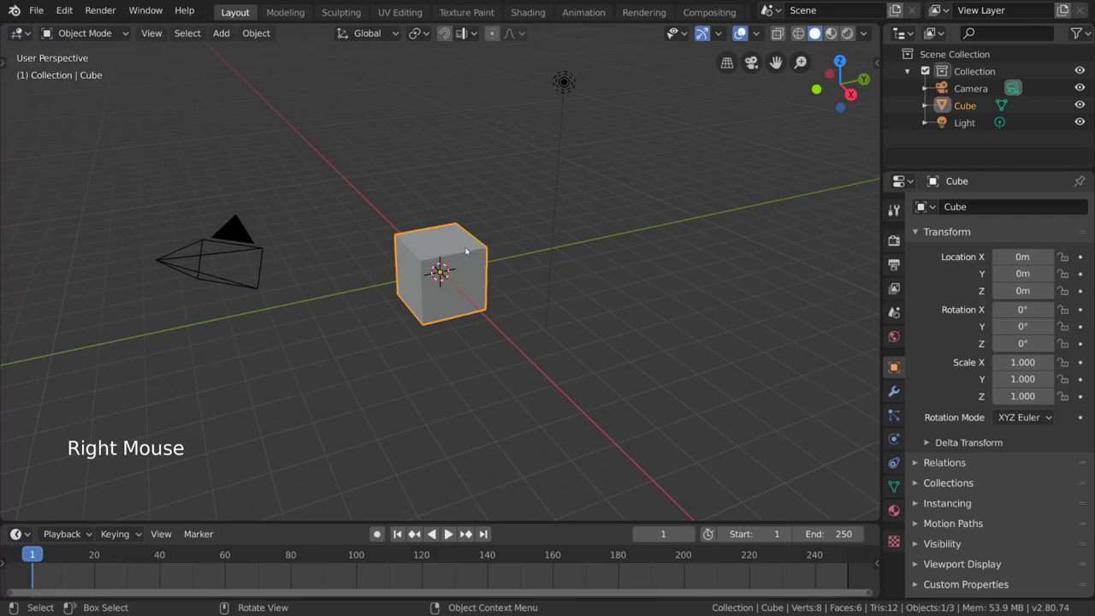
# Use the navigation gizmo for Top view, check the side and Back views, then return to Top Orthographic
pyautogui.press('shift')
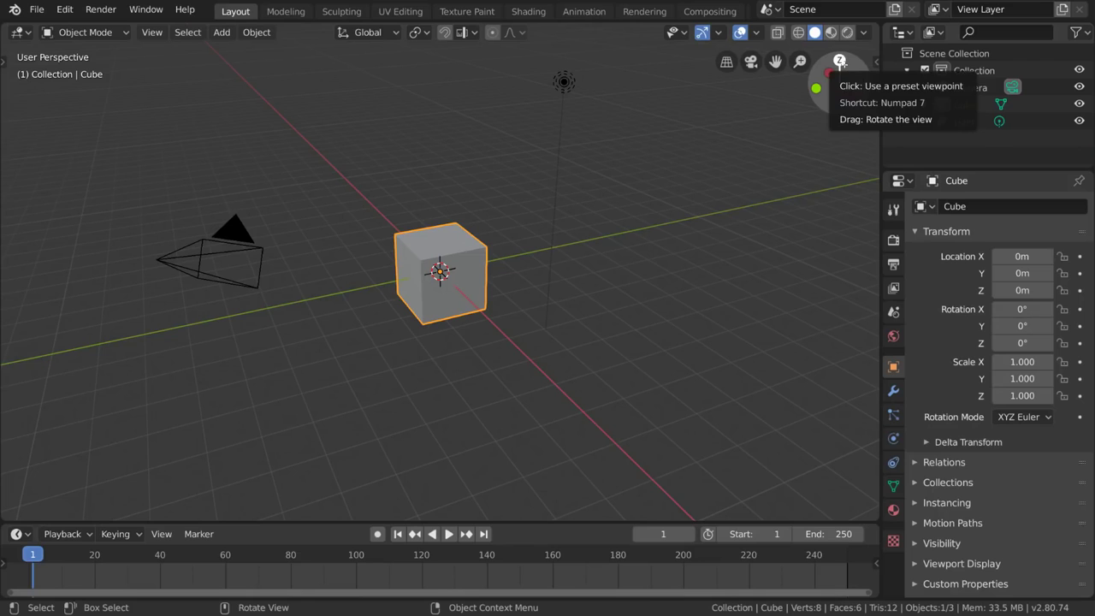
pyautogui.click(840, 62)
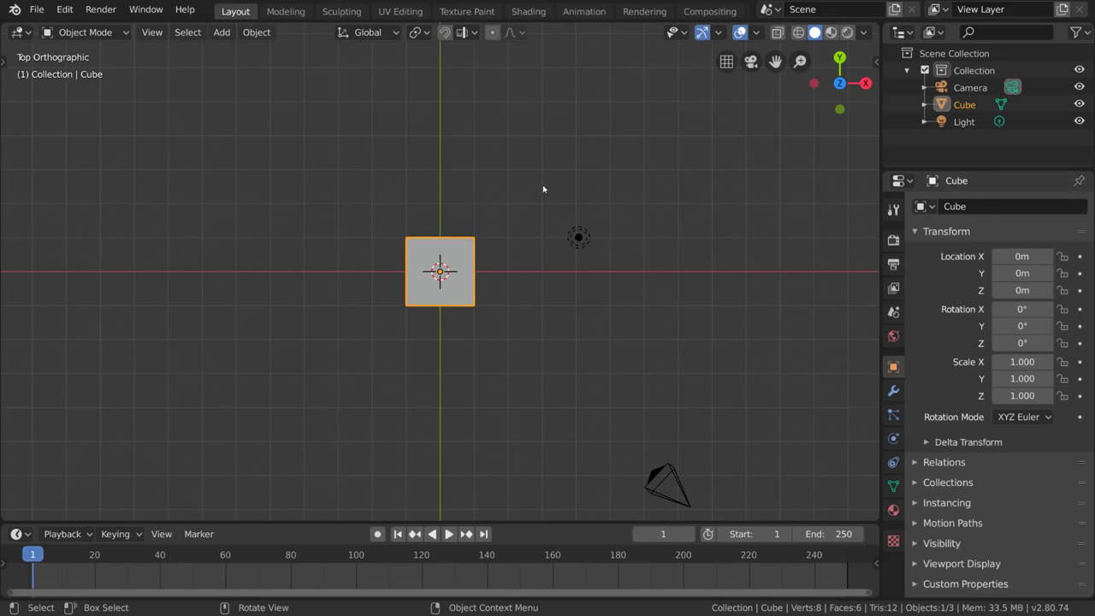
pyautogui.click(866, 83)
pyautogui.click(866, 83)
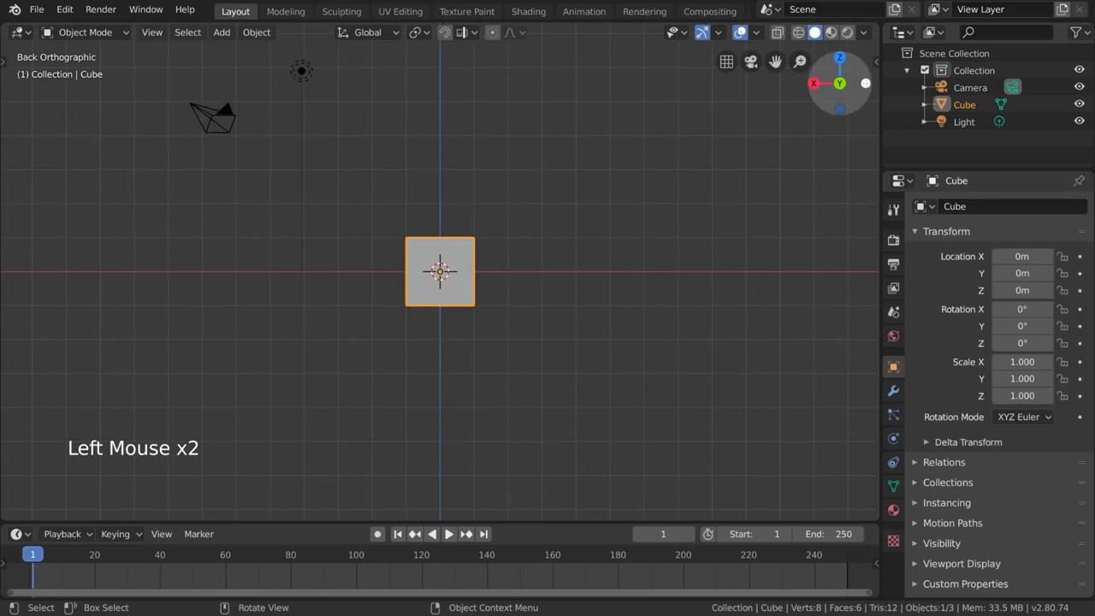
pyautogui.click(840, 57)
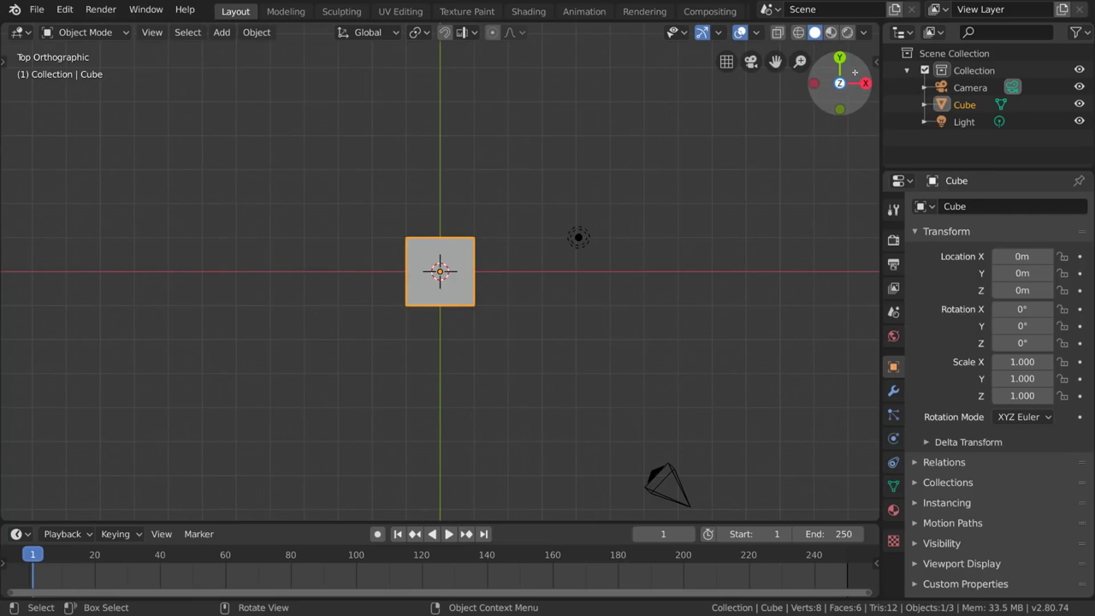
# Orbit out of Top view into User Perspective, looking down on the cube from a new angle
pyautogui.moveTo(855, 72); pyautogui.dragTo(745, 271)
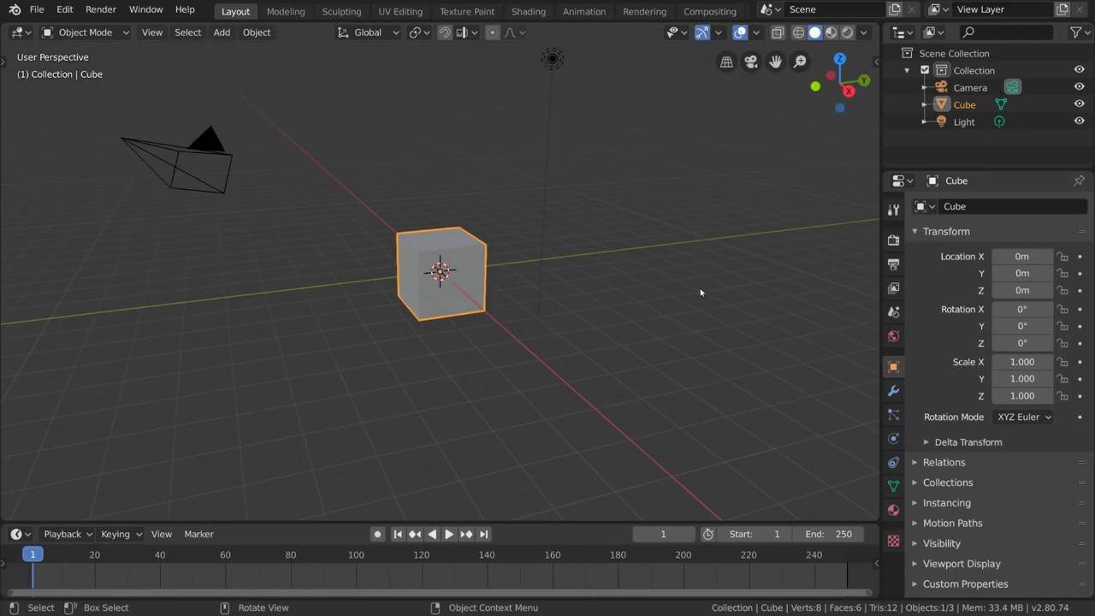
pyautogui.moveTo(707, 291)
pyautogui.mouseDown(button='middle')
pyautogui.moveTo(651, 292)
pyautogui.moveTo(692, 284)
pyautogui.mouseUp(button='middle')
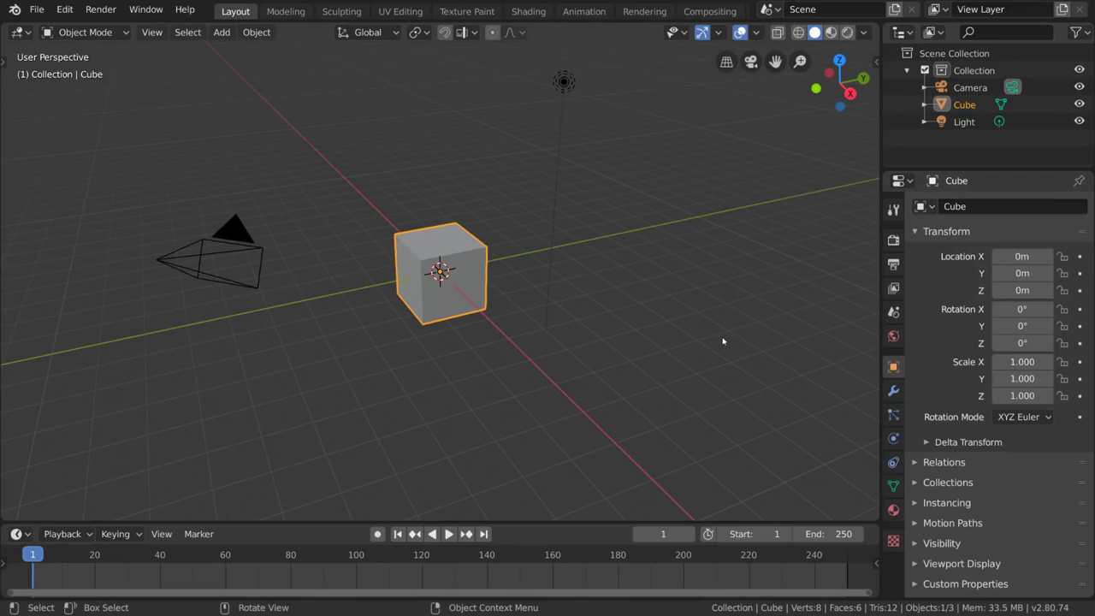
pyautogui.moveTo(723, 341)
pyautogui.mouseDown(button='middle')
pyautogui.moveTo(707, 372)
pyautogui.moveTo(713, 345)
pyautogui.mouseUp(button='middle')
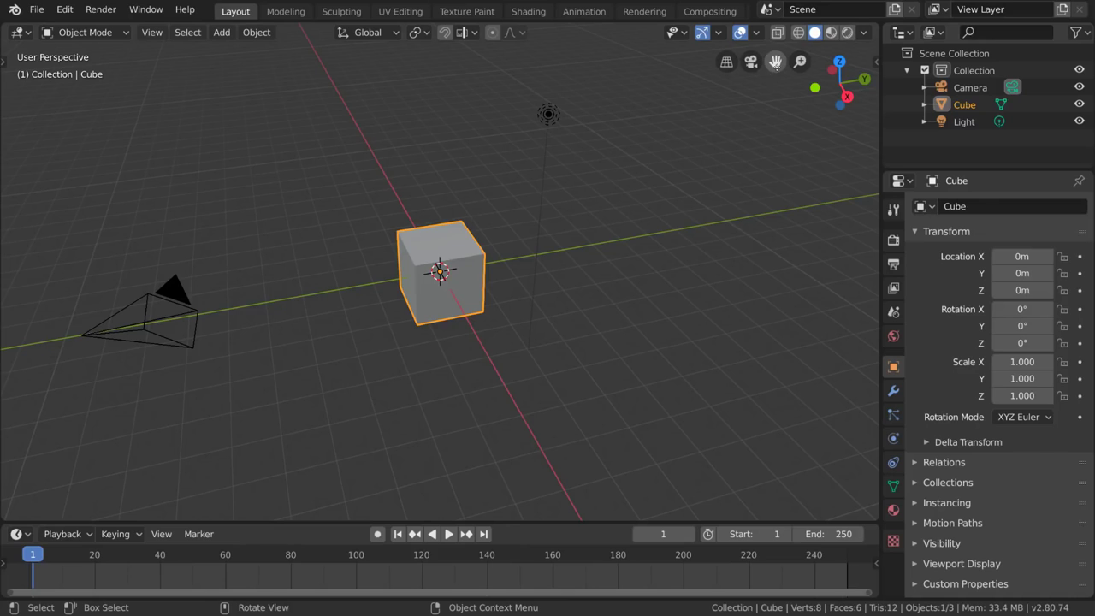
# Pan and orbit so the cube sits near the left edge, then make the Light active
pyautogui.moveTo(775, 62); pyautogui.dragTo(397, 101)
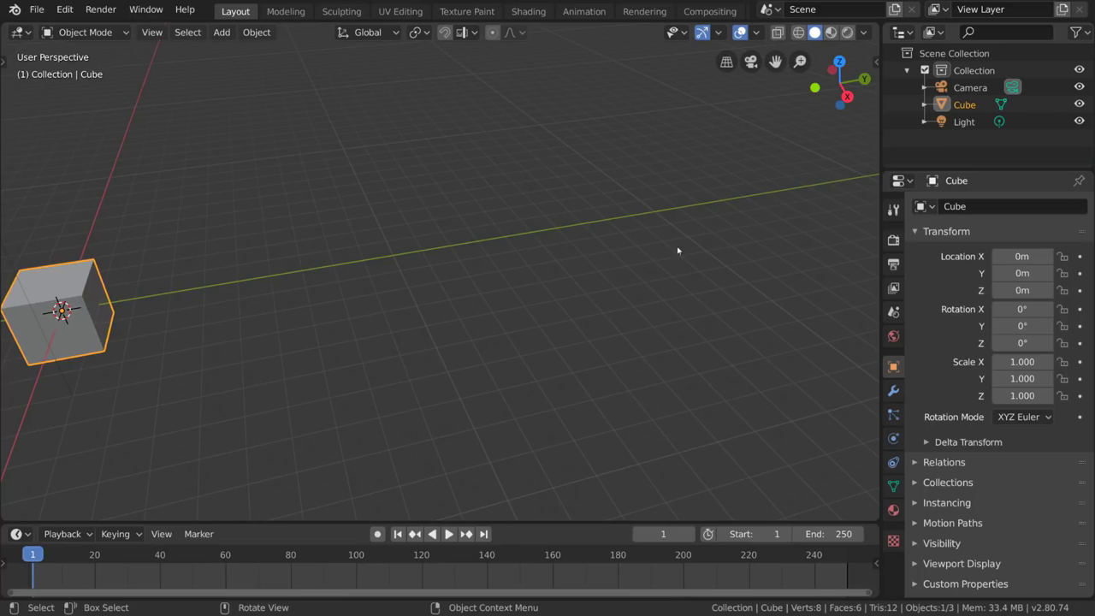
pyautogui.moveTo(677, 251); pyautogui.dragTo(597, 286, button='middle')
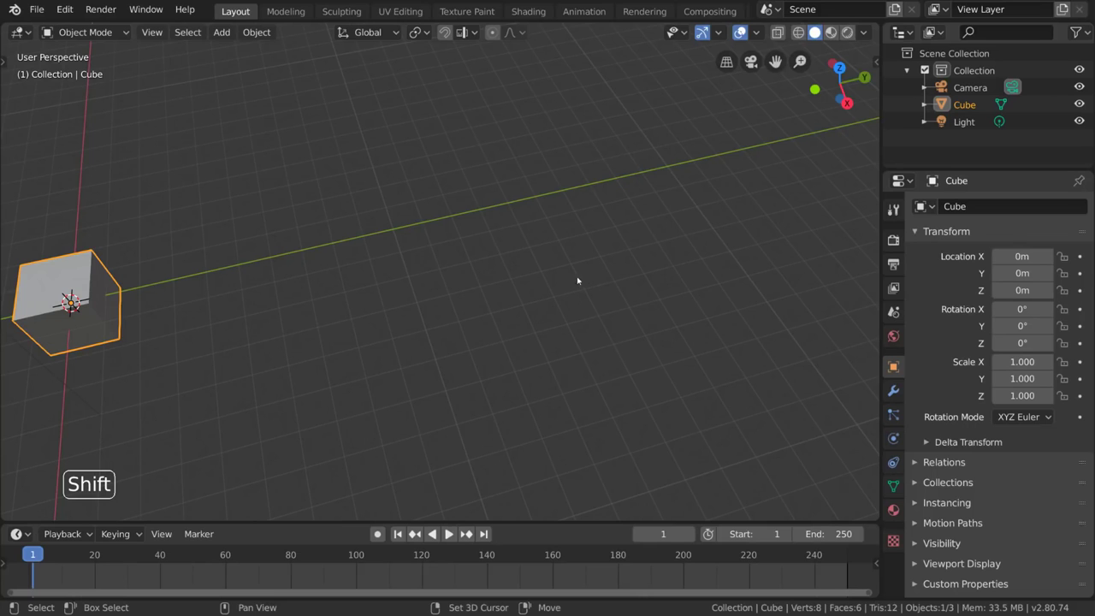
pyautogui.keyDown('shift'); pyautogui.moveTo(501, 291); pyautogui.dragTo(591, 259, button='middle'); pyautogui.keyUp('shift')
pyautogui.keyDown('shift'); pyautogui.click(591, 259); pyautogui.keyUp('shift')
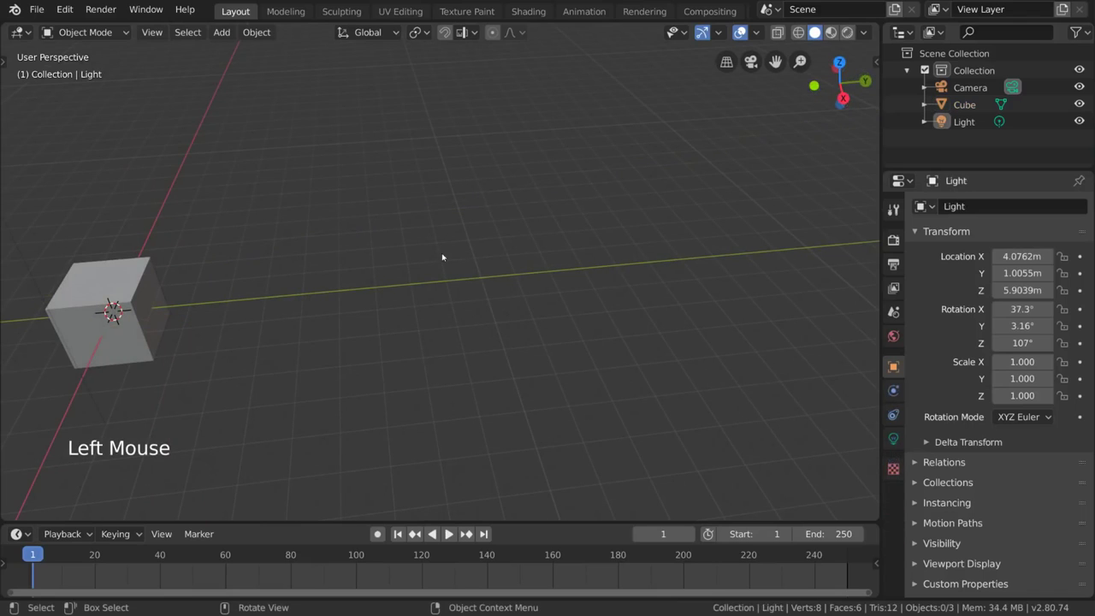
# Select the cube, frame it with View > Frame Selected, and orbit to a lower angle
pyautogui.click(143, 284)
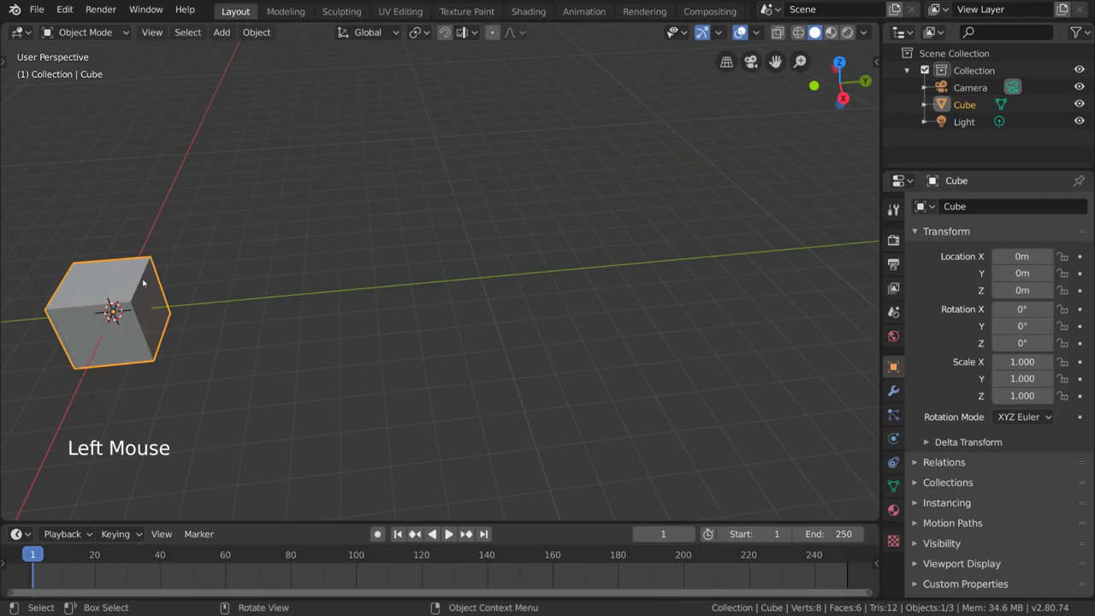
pyautogui.click(180, 258)
pyautogui.click(152, 32)
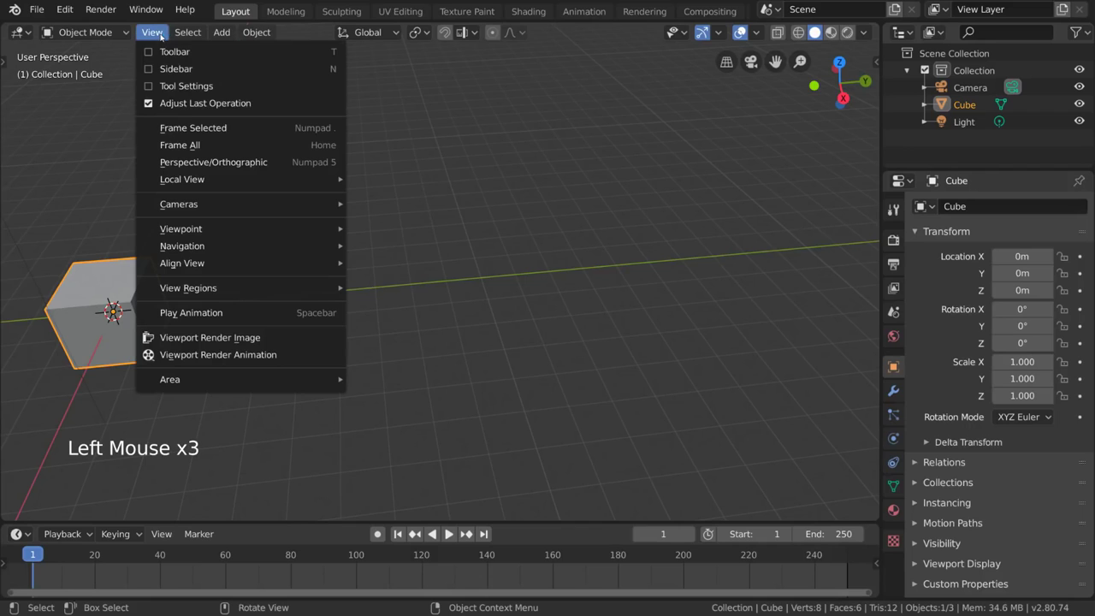
pyautogui.click(272, 128)
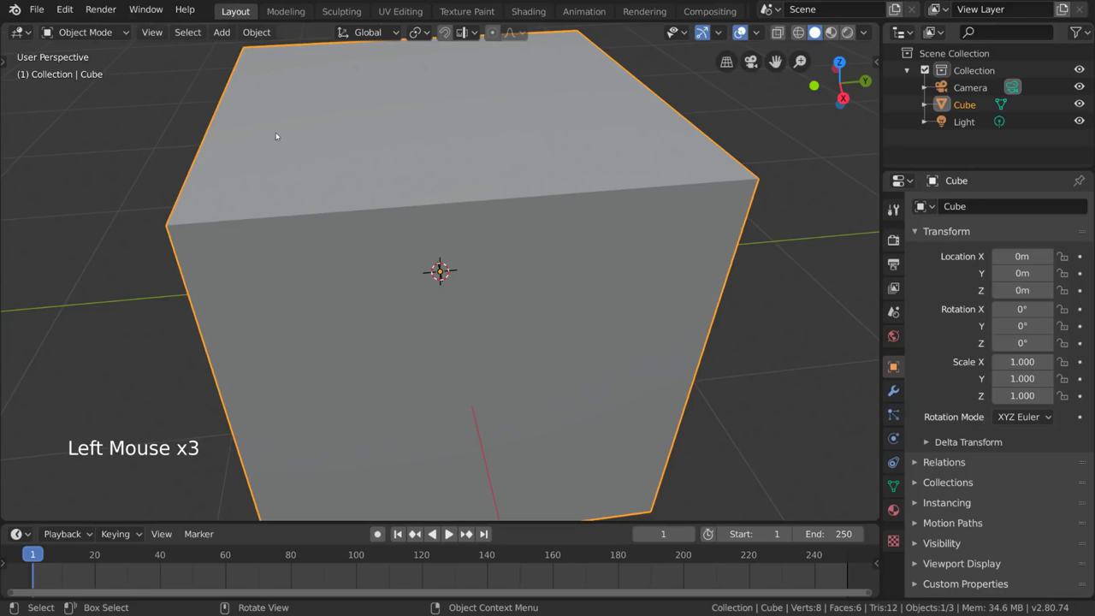
pyautogui.moveTo(279, 136); pyautogui.dragTo(299, 95, button='middle')
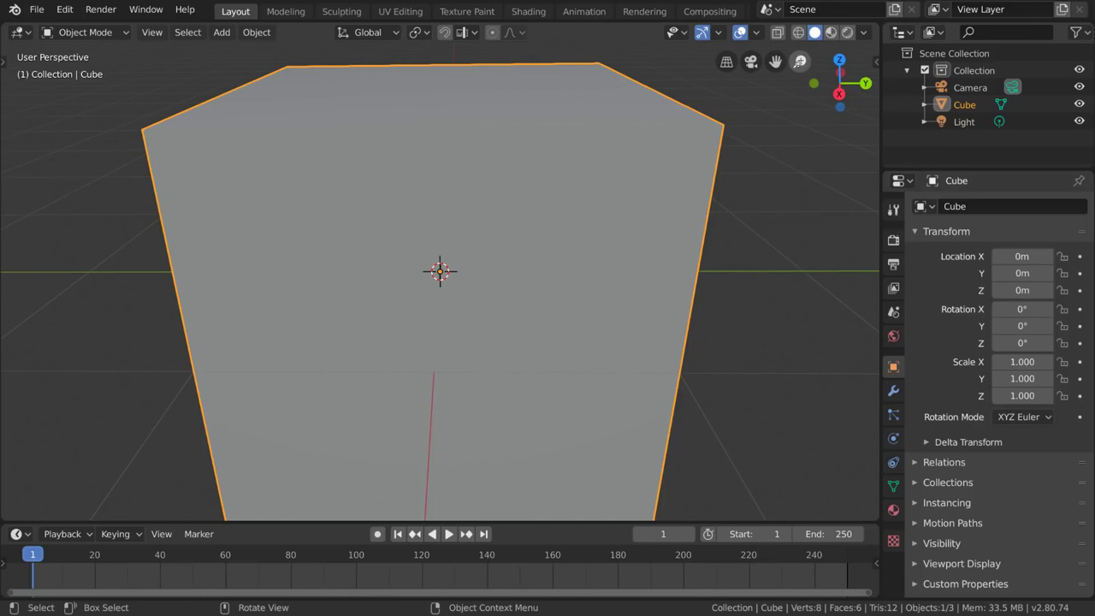
# Zoom out with the magnifier gizmo and mouse wheel until the cube, camera and light show
pyautogui.moveTo(800, 61); pyautogui.dragTo(800, 184)
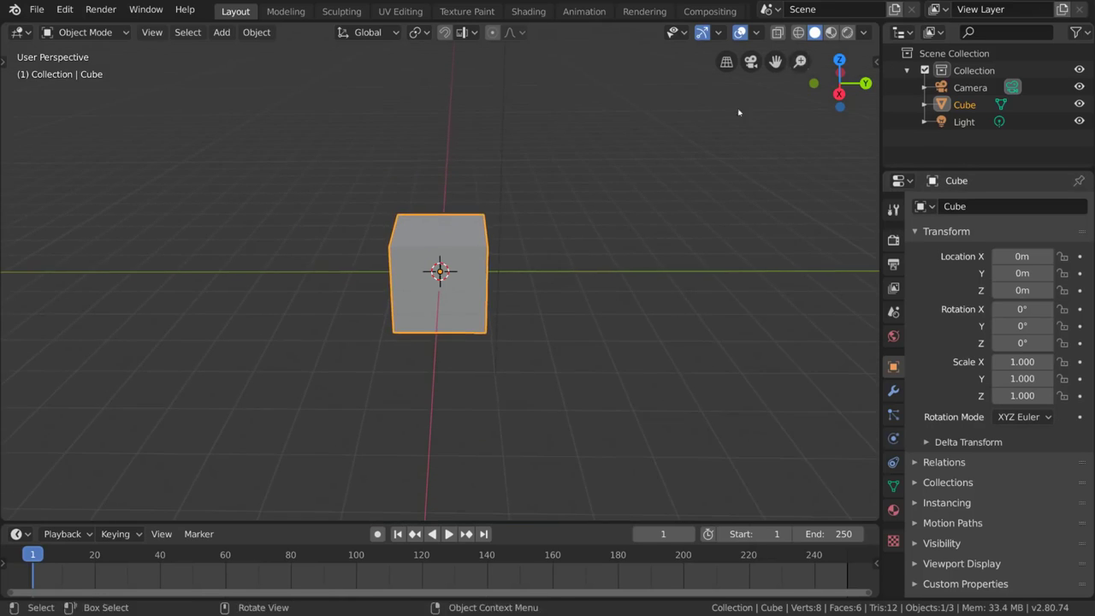
pyautogui.scroll(6, 668, 326)
pyautogui.scroll(-6, 669, 330)
pyautogui.scroll(6, 669, 329)
pyautogui.scroll(-5, 669, 329)
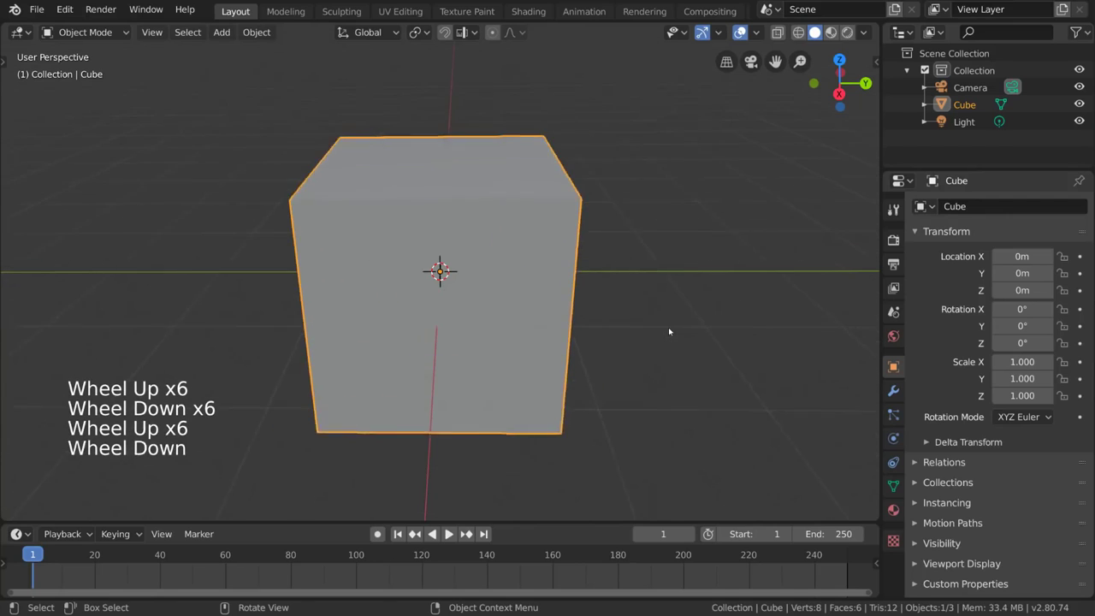
pyautogui.scroll(5, 669, 330)
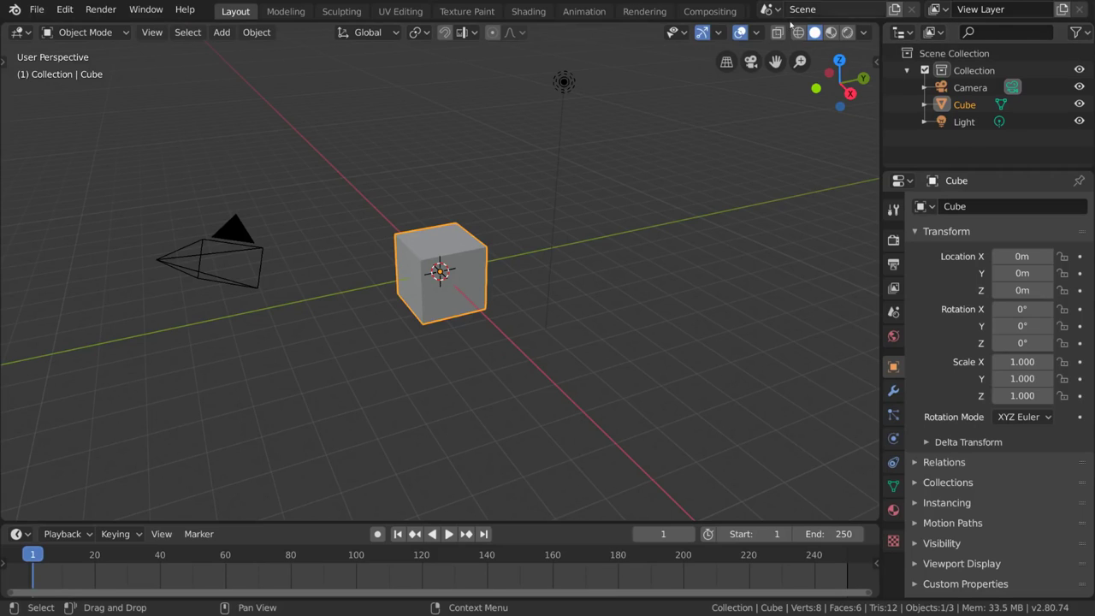
# Look through the camera and back out, first with the camera gizmo, then with Numpad 0
pyautogui.click(751, 63)
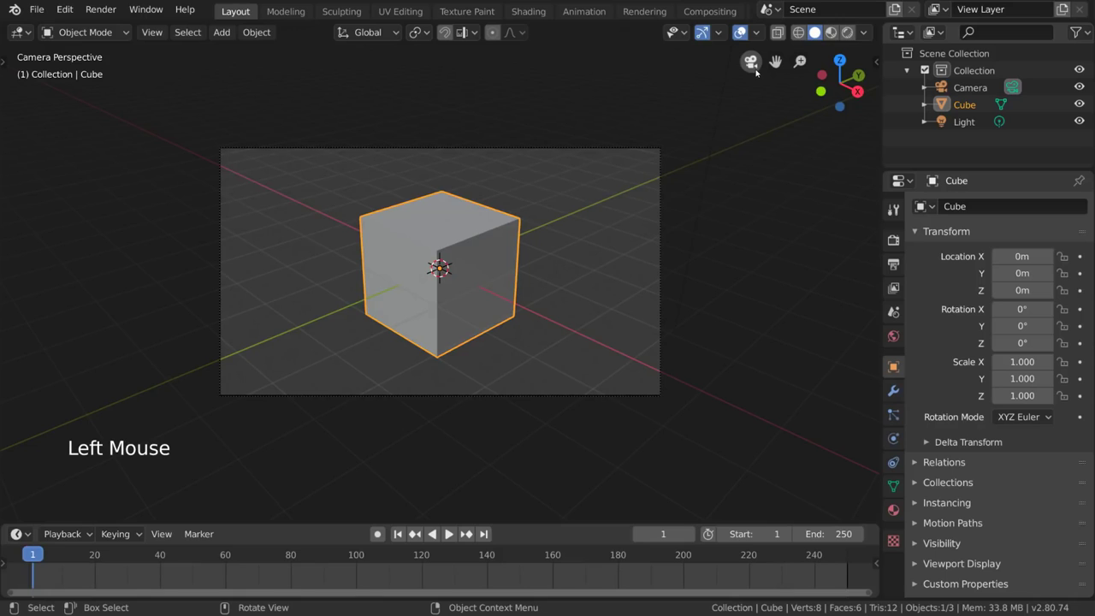
pyautogui.click(753, 68)
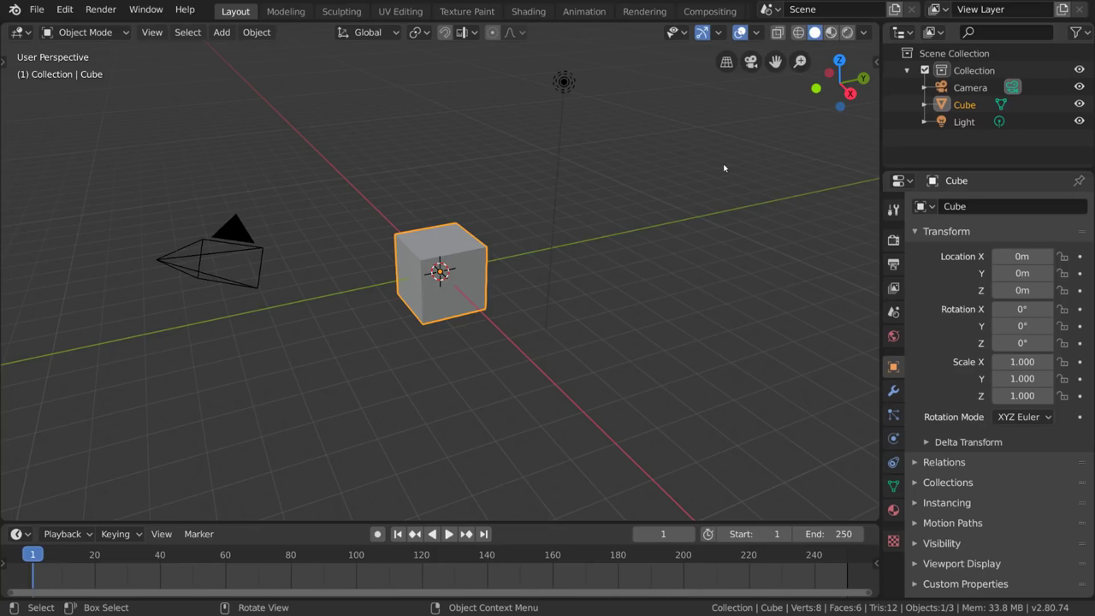
pyautogui.press('KP_0')
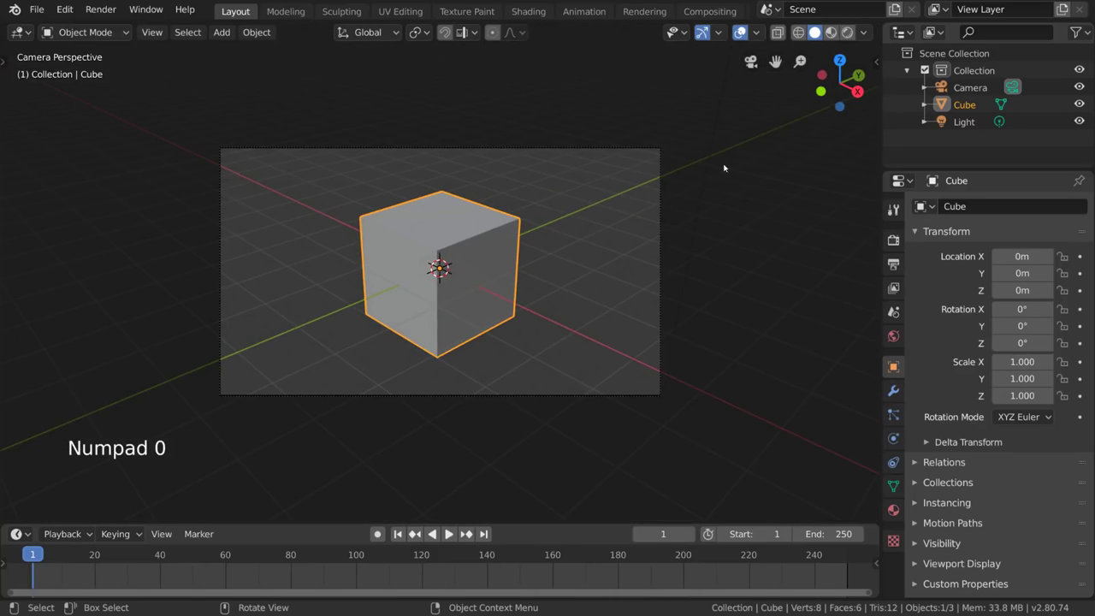
pyautogui.press('KP_0')
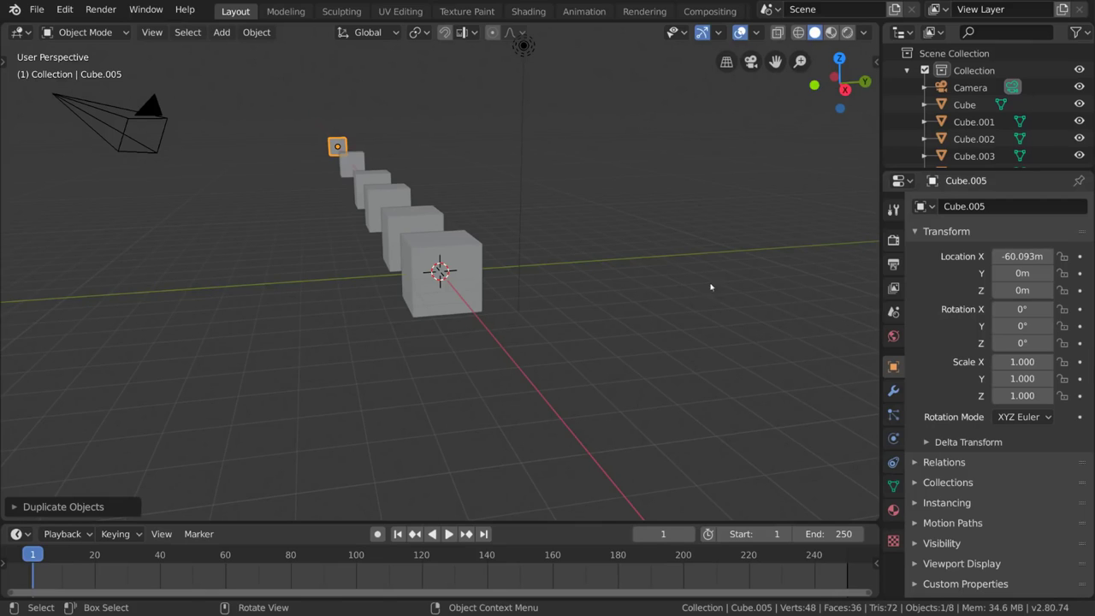
# Toggle the projection to orthographic and back to perspective, then orbit so the cube row points at the viewer
pyautogui.scroll(3, 711, 286)
pyautogui.click(726, 62)
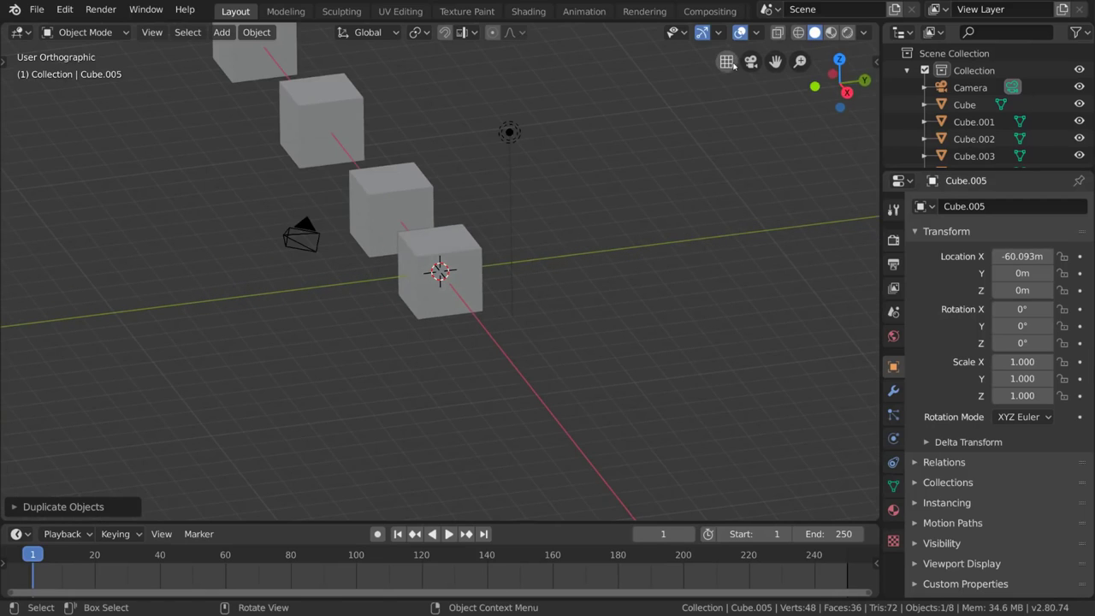
pyautogui.click(733, 65)
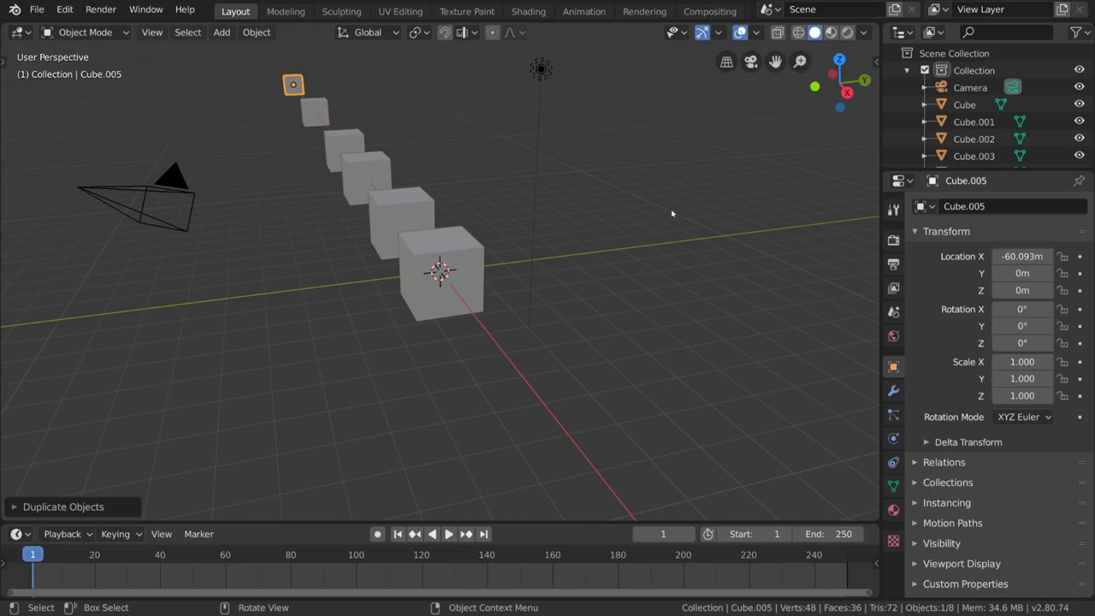
pyautogui.moveTo(671, 214)
pyautogui.mouseDown(button='middle')
pyautogui.moveTo(630, 207)
pyautogui.moveTo(660, 228)
pyautogui.mouseUp(button='middle')
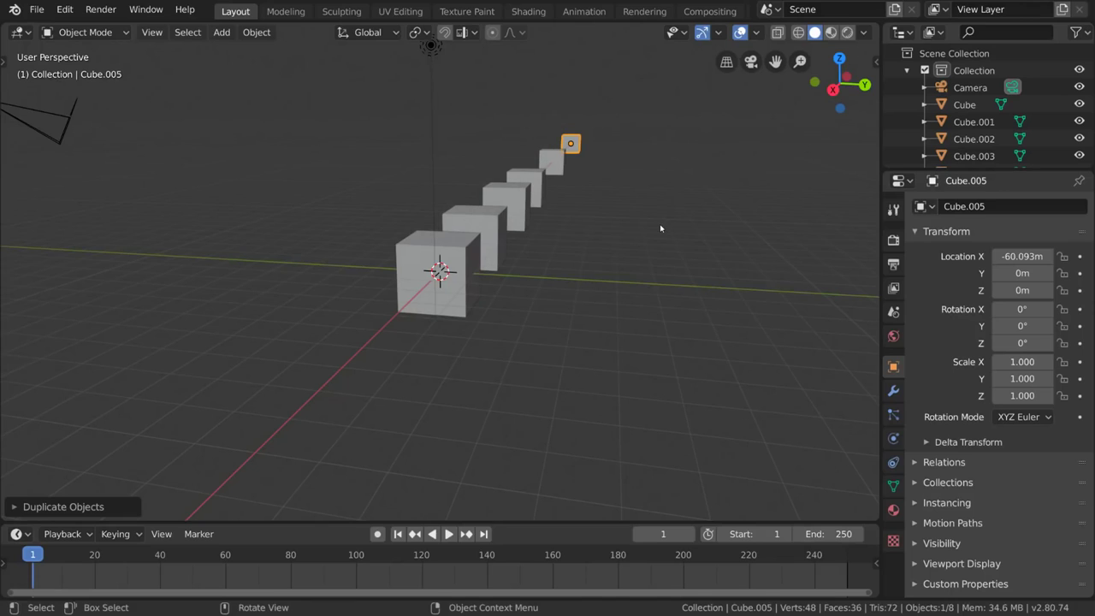
# Switch to orthographic again and orbit out until the row runs up-left, showing Cube.005
pyautogui.click(727, 63)
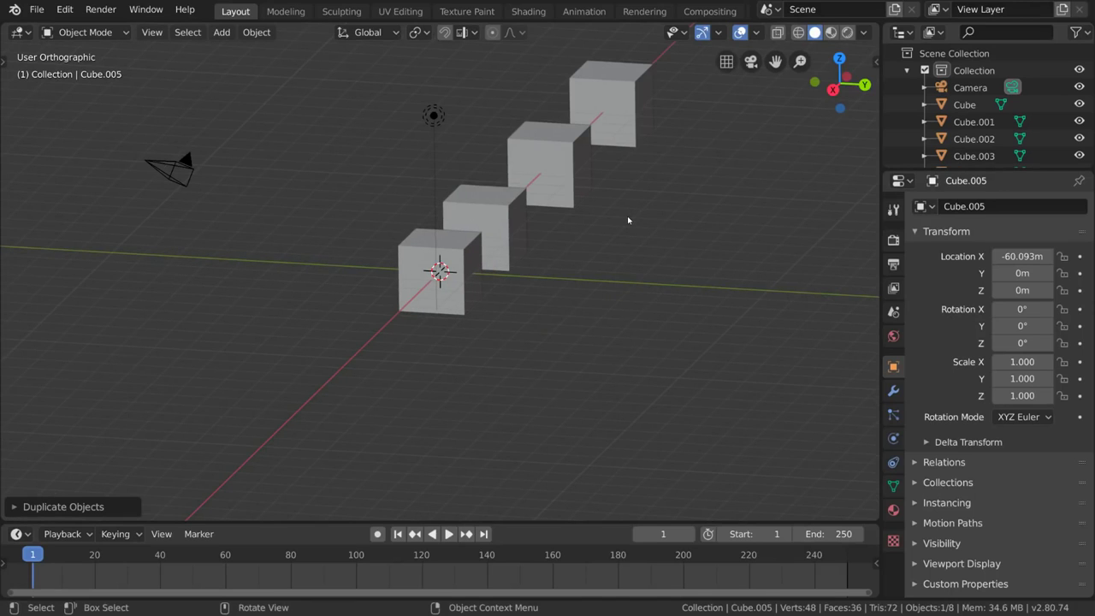
pyautogui.scroll(-3, 635, 227)
pyautogui.moveTo(636, 228); pyautogui.dragTo(641, 221, button='middle')
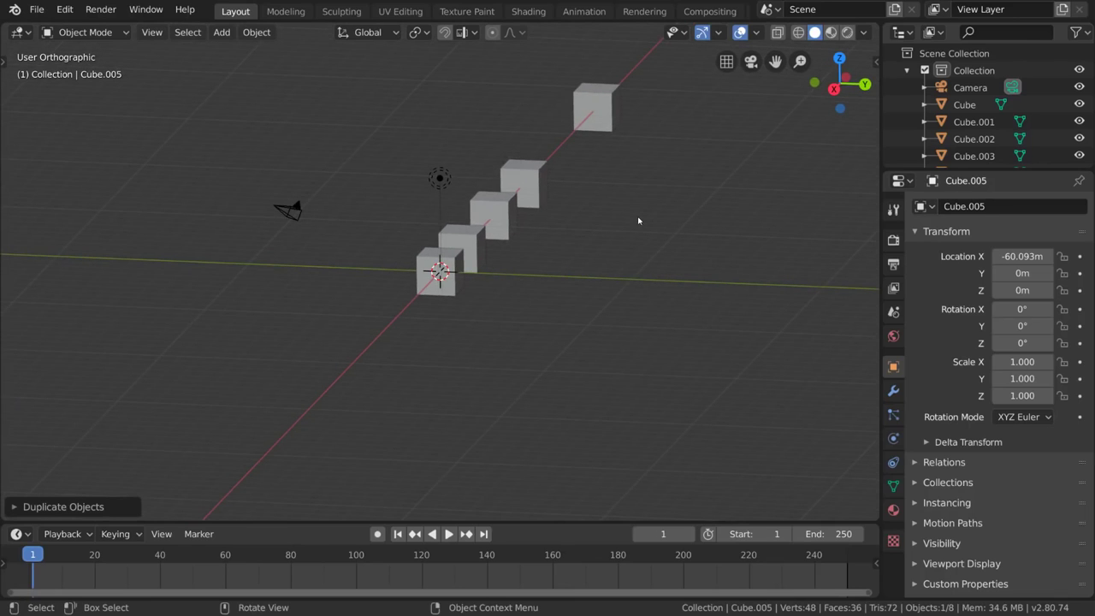
pyautogui.moveTo(641, 222); pyautogui.dragTo(666, 229, button='middle')
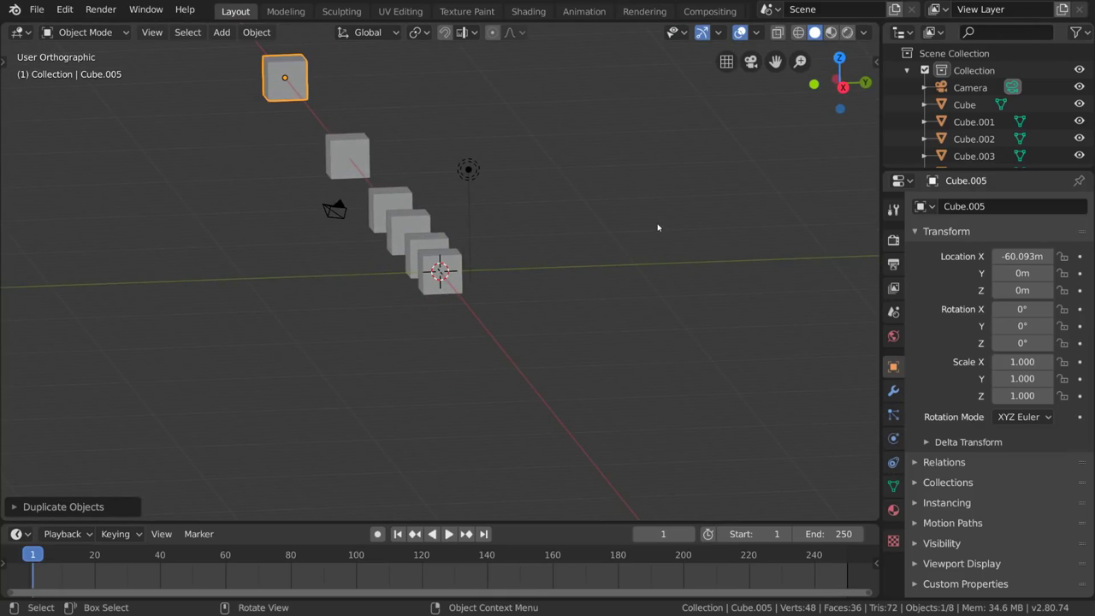